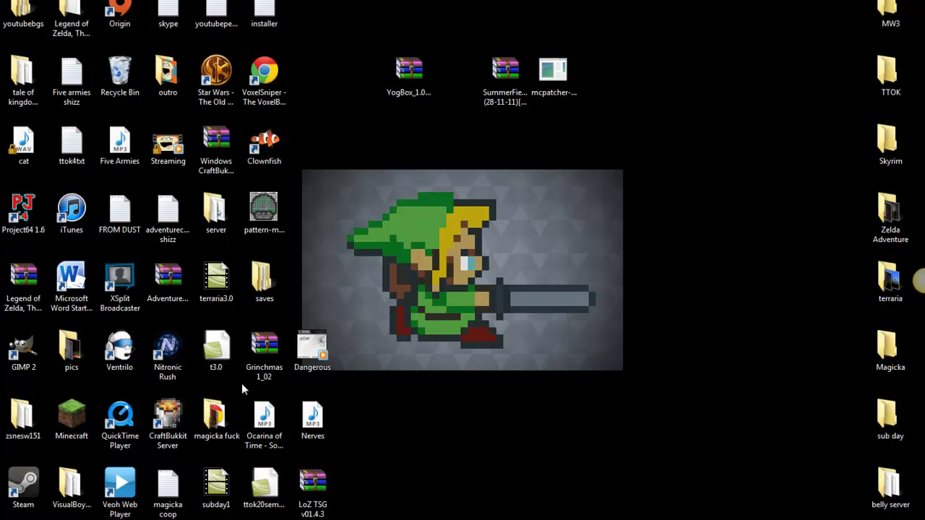
# Reposition the YogBox archive on the desktop and clear the icon selection.
pyautogui.moveTo(413, 95); pyautogui.dragTo(447, 94)
pyautogui.moveTo(369, 35); pyautogui.dragTo(624, 197)
pyautogui.click(620, 217)
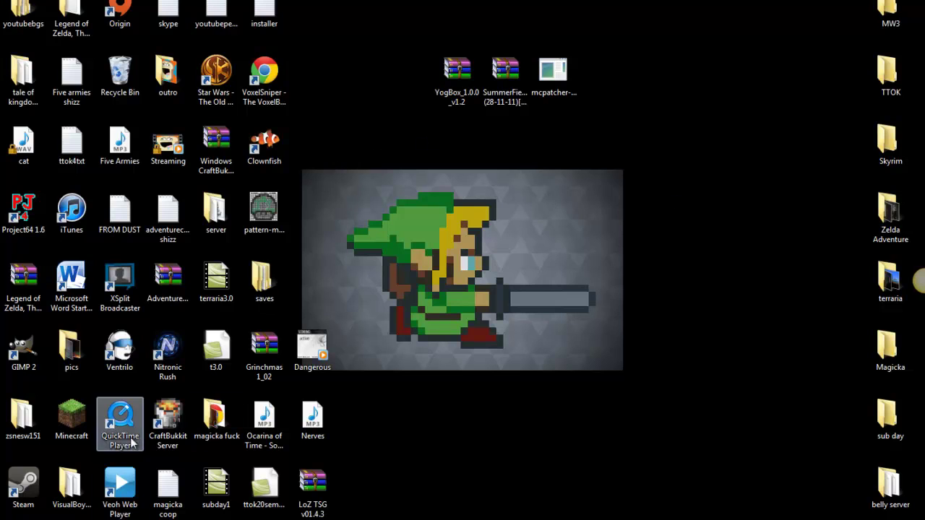
# Start the Minecraft launcher, glance at its options, then close it.
pyautogui.doubleClick(71, 423)
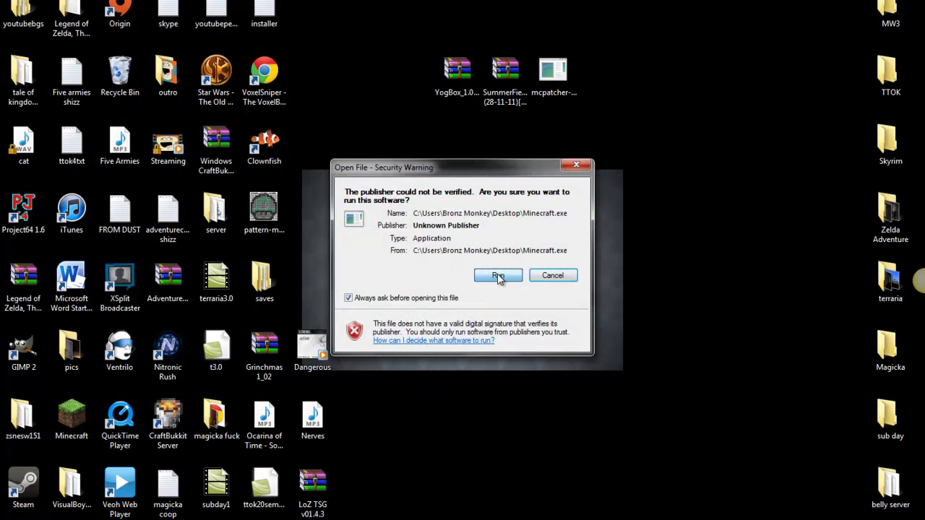
pyautogui.click(498, 275)
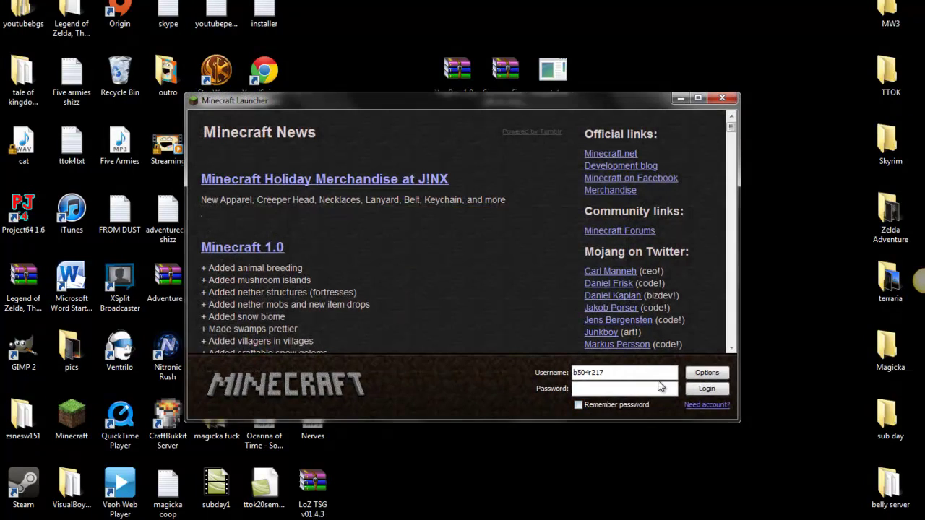
pyautogui.click(707, 373)
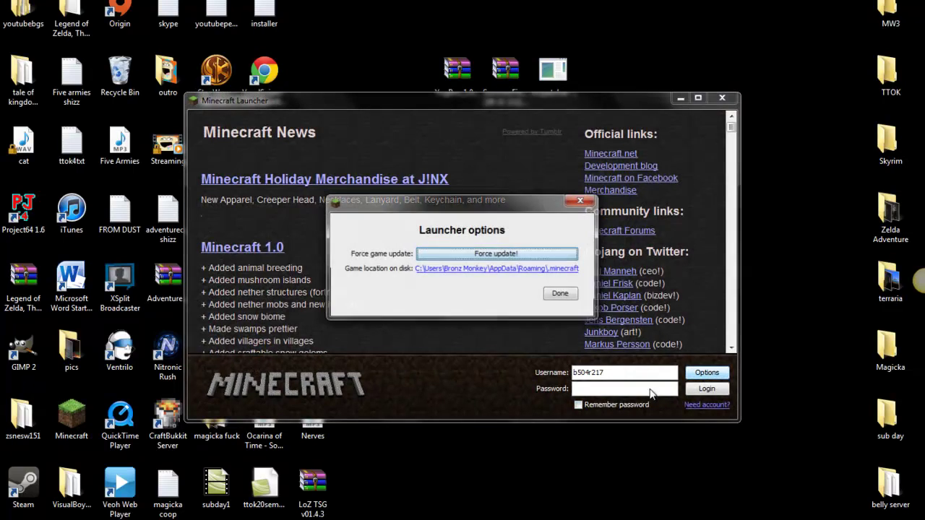
pyautogui.click(560, 294)
pyautogui.click(724, 100)
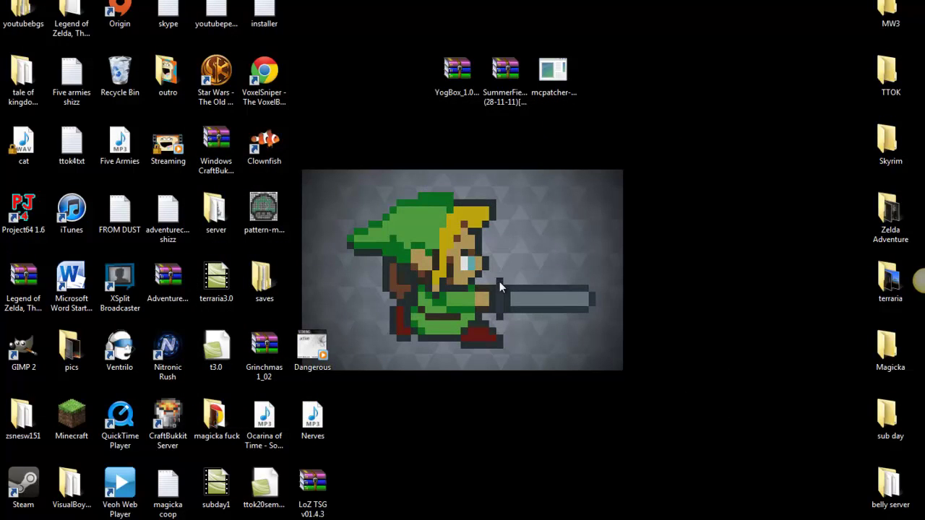
# Move the YogBox archive back left and create a new folder on the desktop.
pyautogui.moveTo(454, 68); pyautogui.dragTo(406, 69)
pyautogui.rightClick(500, 198)
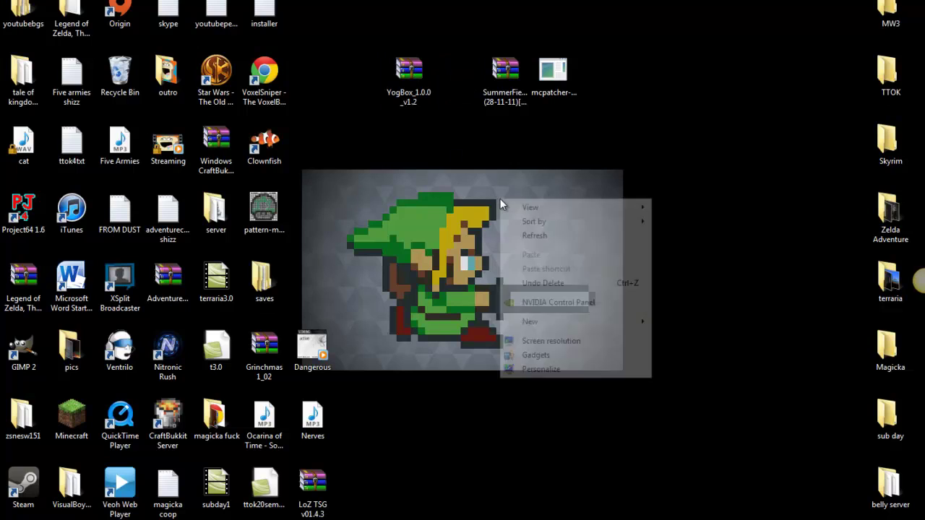
pyautogui.moveTo(544, 323)
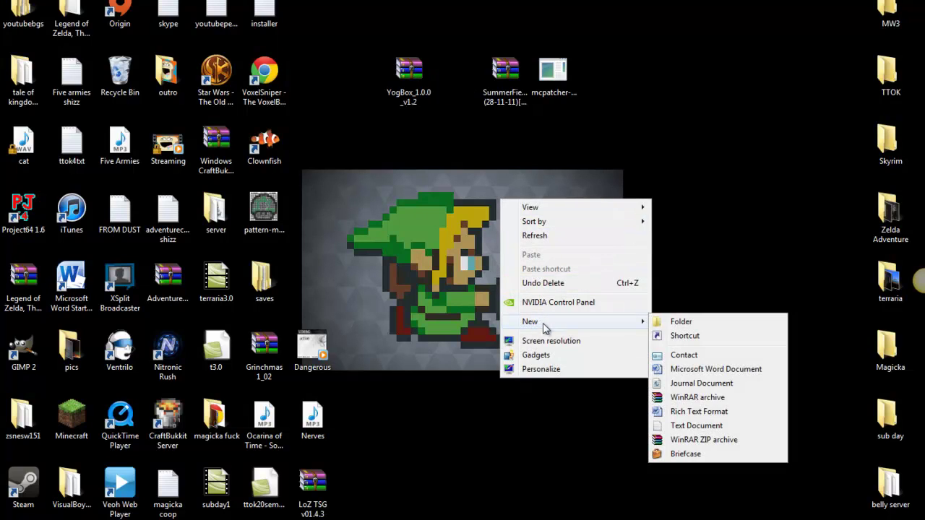
pyautogui.click(672, 323)
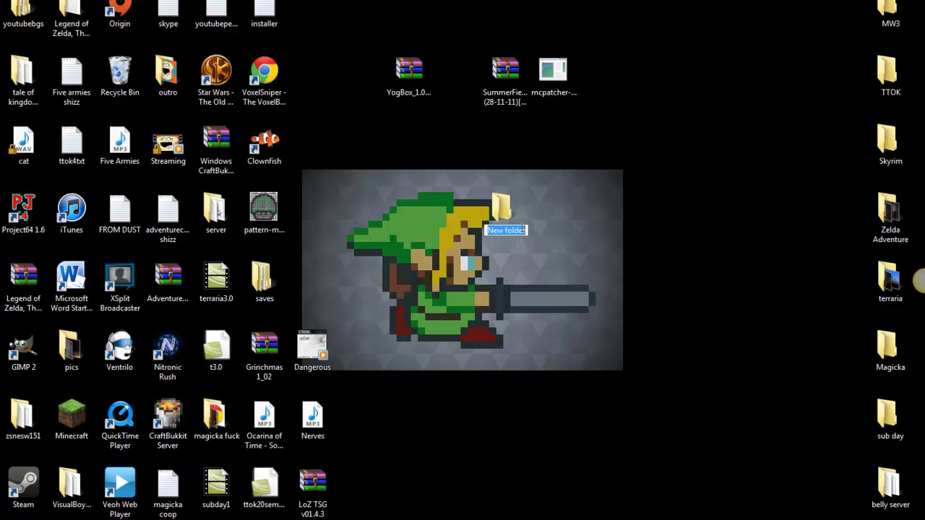
# Name the new folder 'mods', move it off the wallpaper, and open the YogBox archive.
pyautogui.write('mods')
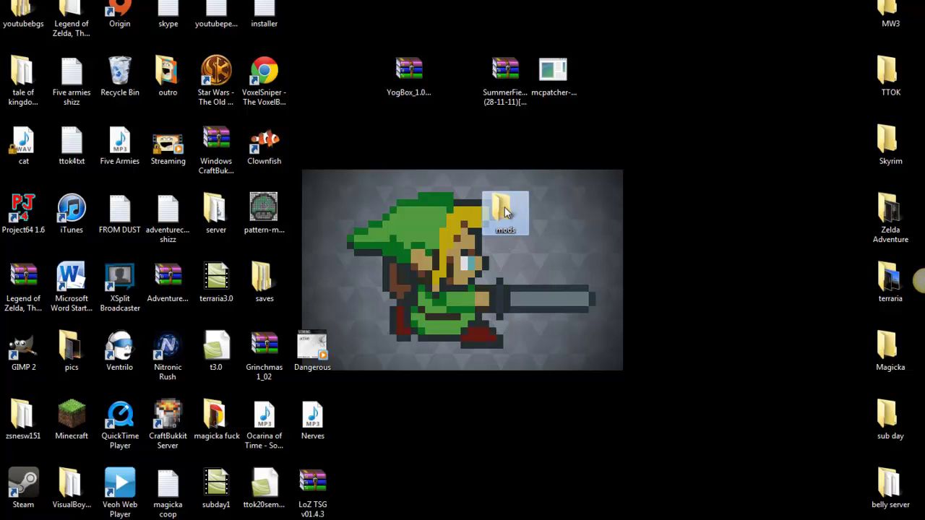
pyautogui.moveTo(506, 213)
pyautogui.mouseDown()
pyautogui.moveTo(448, 108)
pyautogui.moveTo(456, 148)
pyautogui.mouseUp()
pyautogui.doubleClick(431, 94)
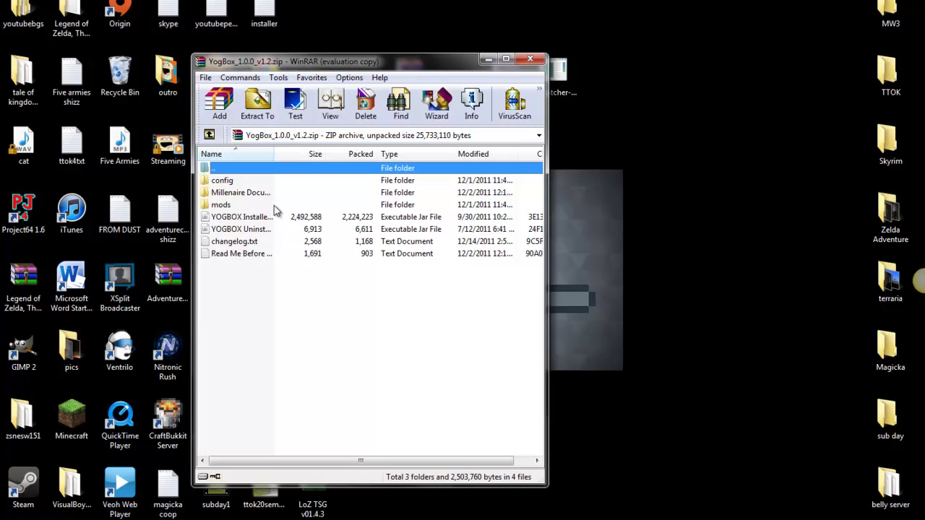
# Select every item in the YogBox archive, dismissing the license reminder.
pyautogui.click(229, 180)
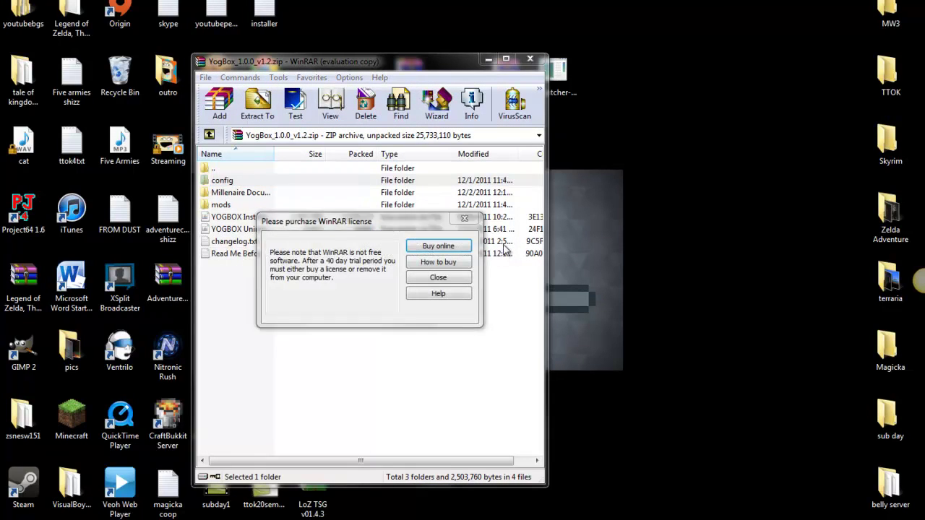
pyautogui.click(476, 215)
pyautogui.keyDown('shift'); pyautogui.click(245, 254); pyautogui.keyUp('shift')
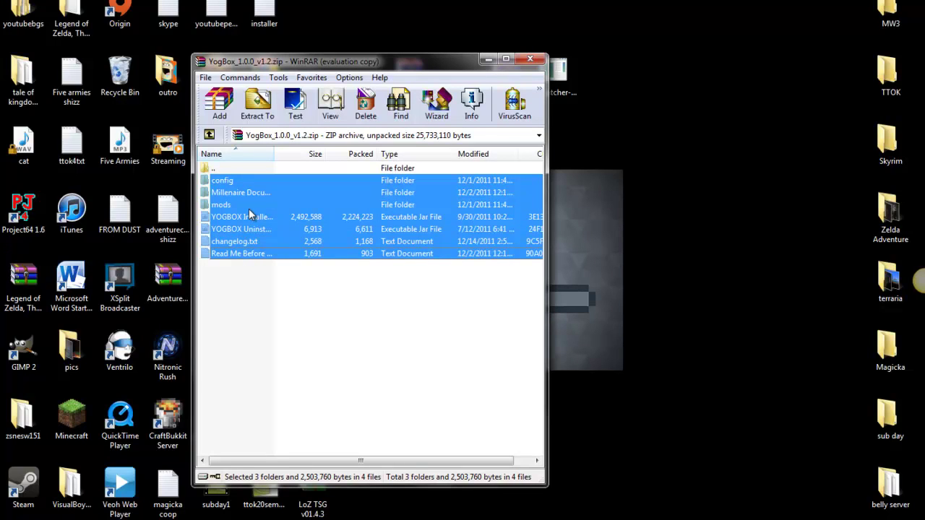
# Extract the selected items into Desktop\mods and close the archive.
pyautogui.rightClick(249, 209)
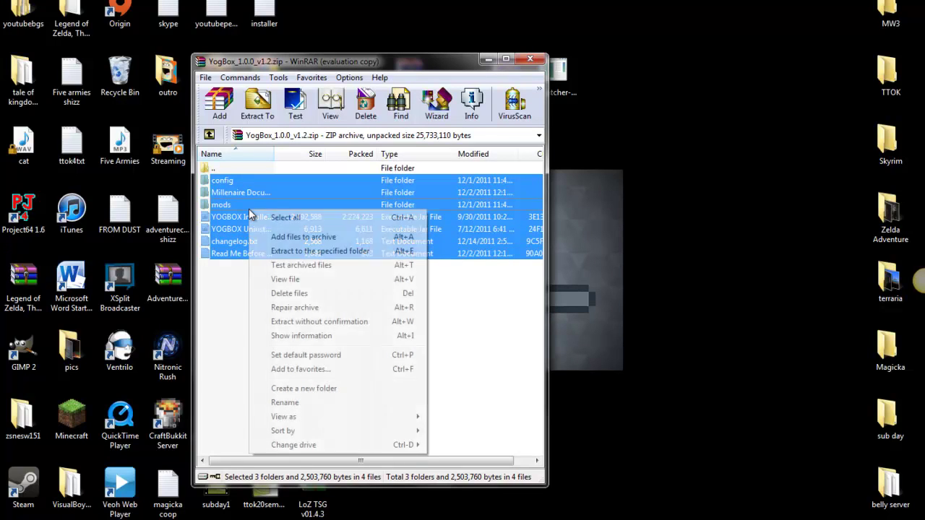
pyautogui.click(271, 115)
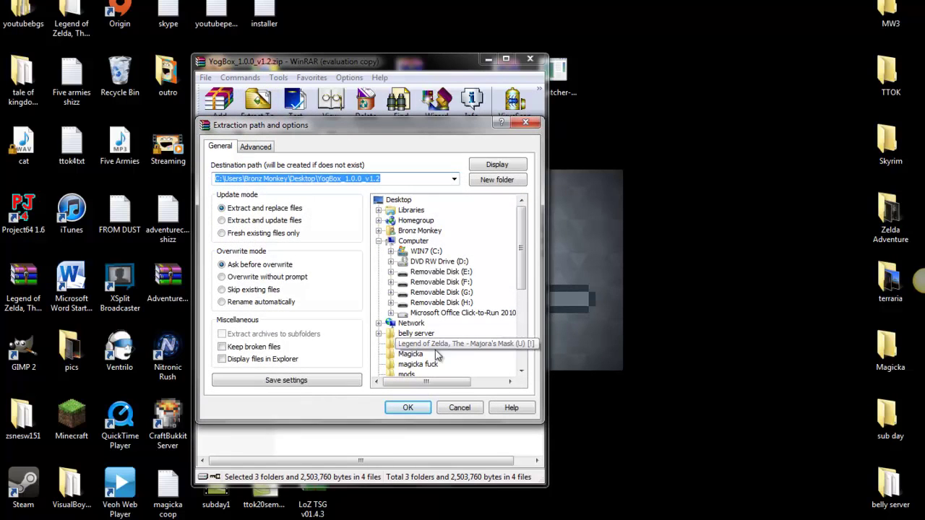
pyautogui.click(406, 374)
pyautogui.scroll(-2, 411, 340)
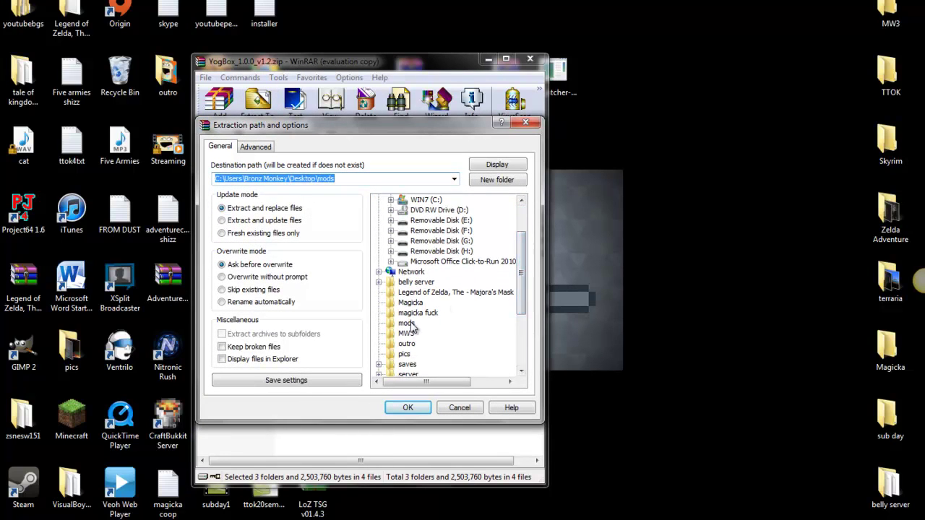
pyautogui.click(407, 323)
pyautogui.click(408, 407)
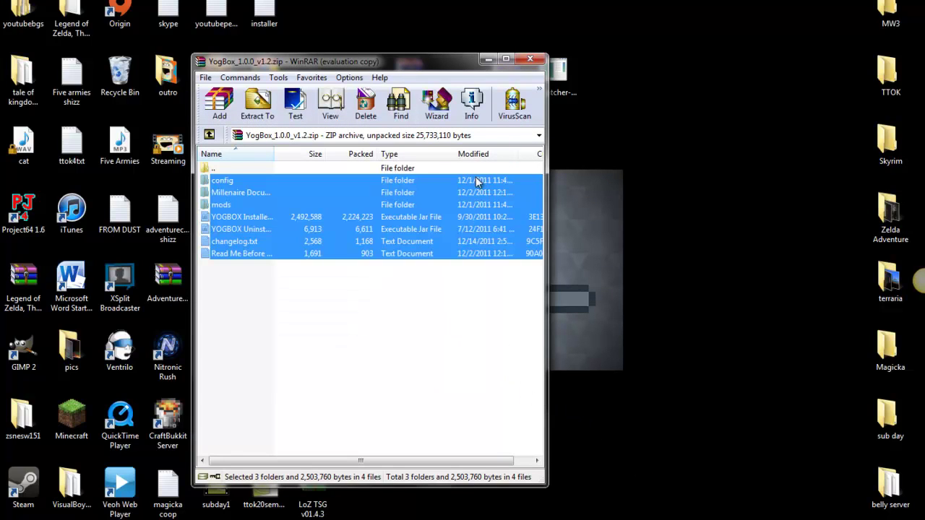
pyautogui.click(530, 59)
# Run the YOGBOX Installer from the mods folder and install with the all-mods preset.
pyautogui.doubleClick(455, 139)
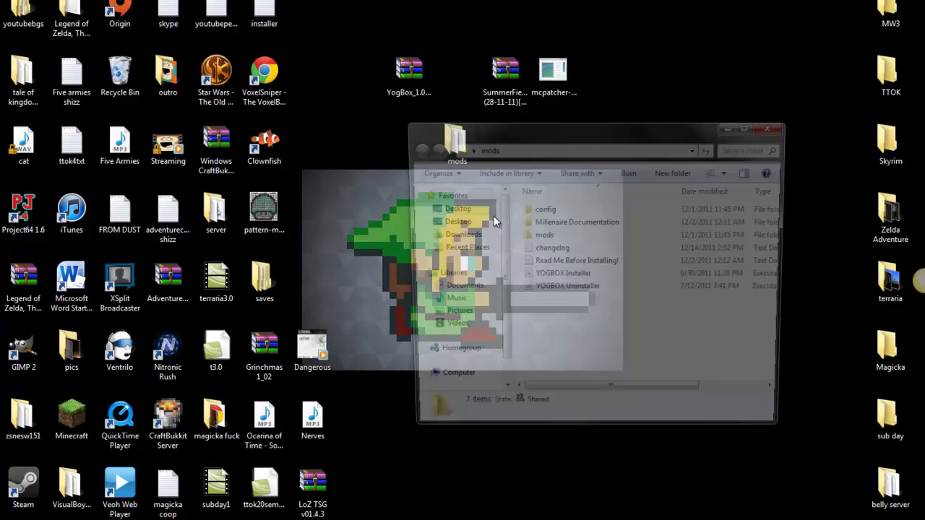
pyautogui.doubleClick(555, 279)
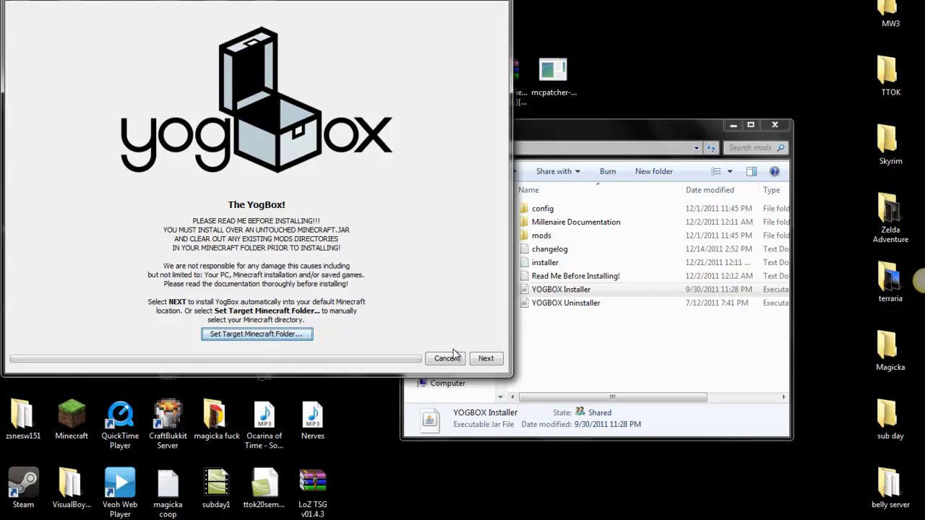
pyautogui.click(484, 359)
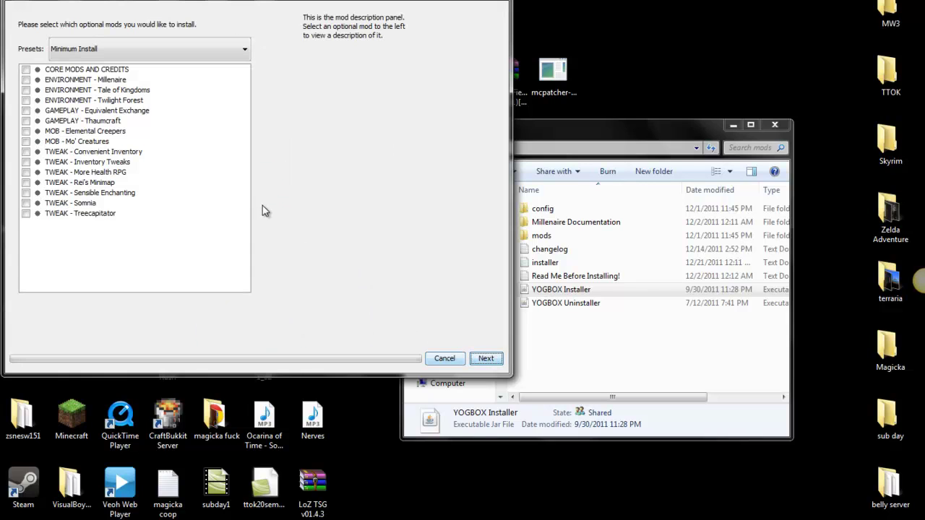
pyautogui.click(119, 50)
pyautogui.click(118, 79)
pyautogui.click(485, 358)
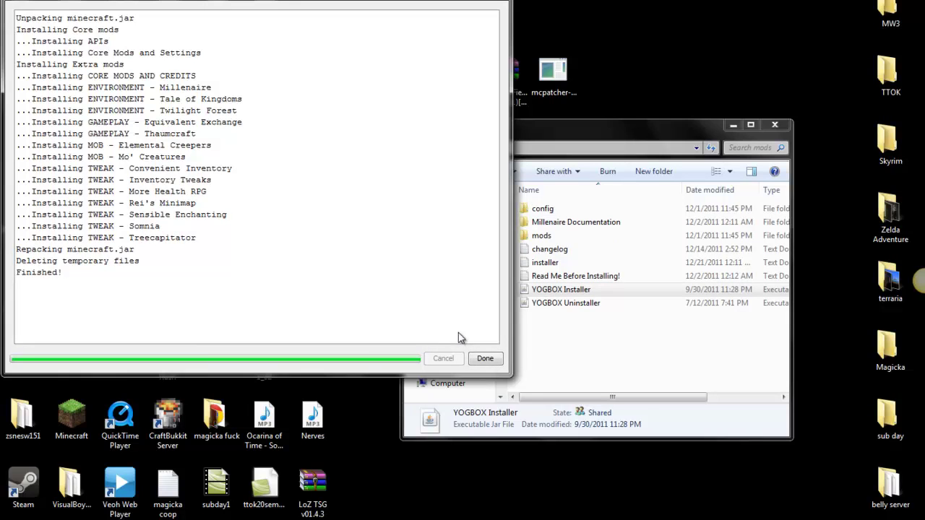
pyautogui.click(484, 358)
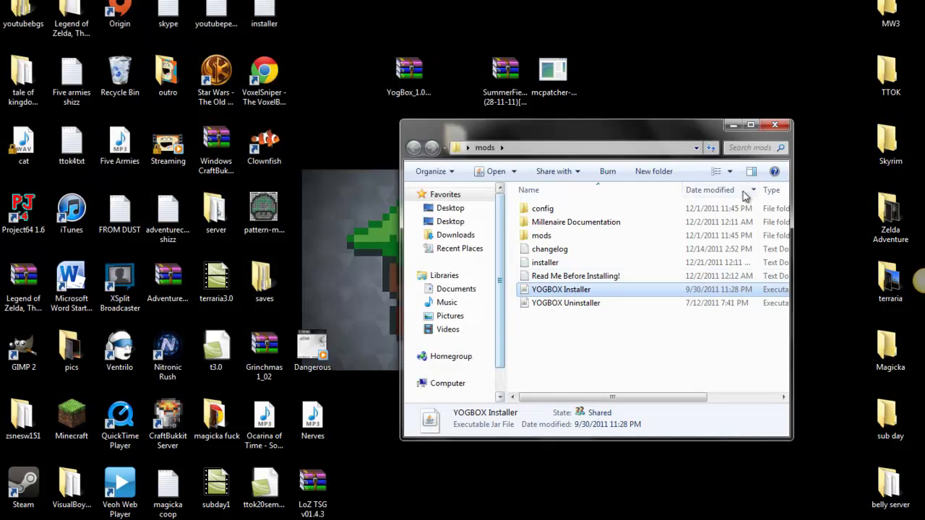
pyautogui.click(774, 125)
pyautogui.doubleClick(72, 422)
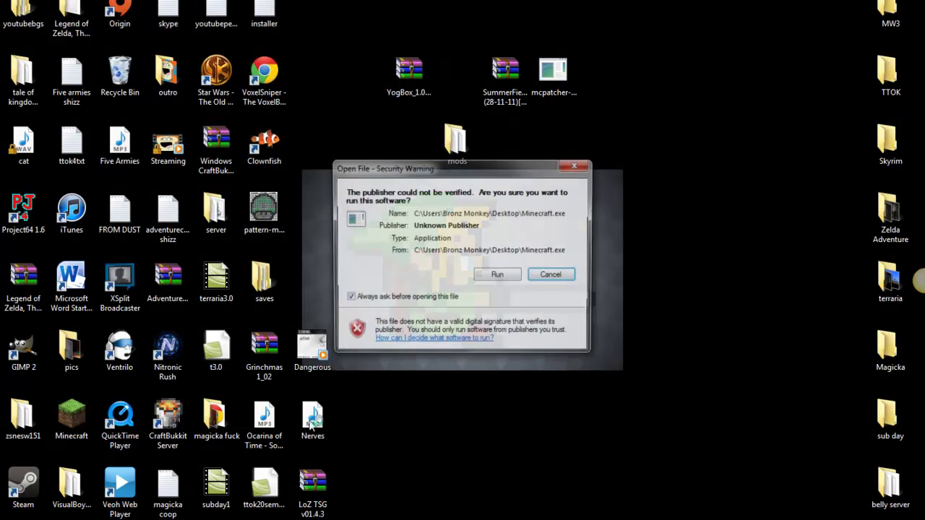
pyautogui.click(500, 275)
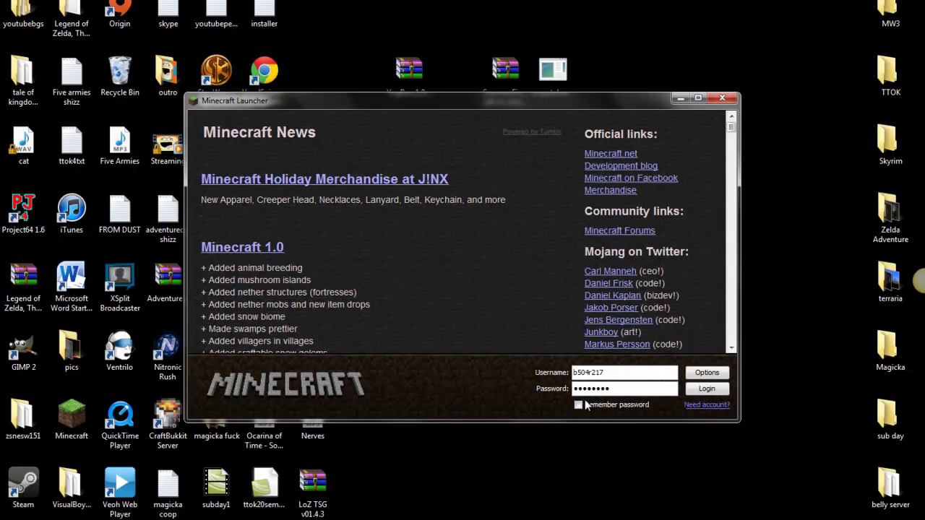
pyautogui.click(706, 389)
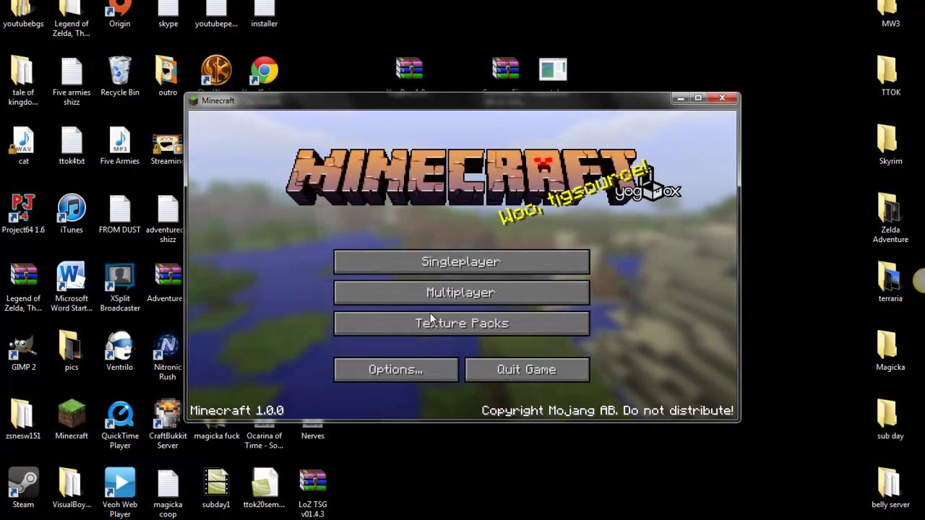
pyautogui.click(432, 320)
pyautogui.click(404, 369)
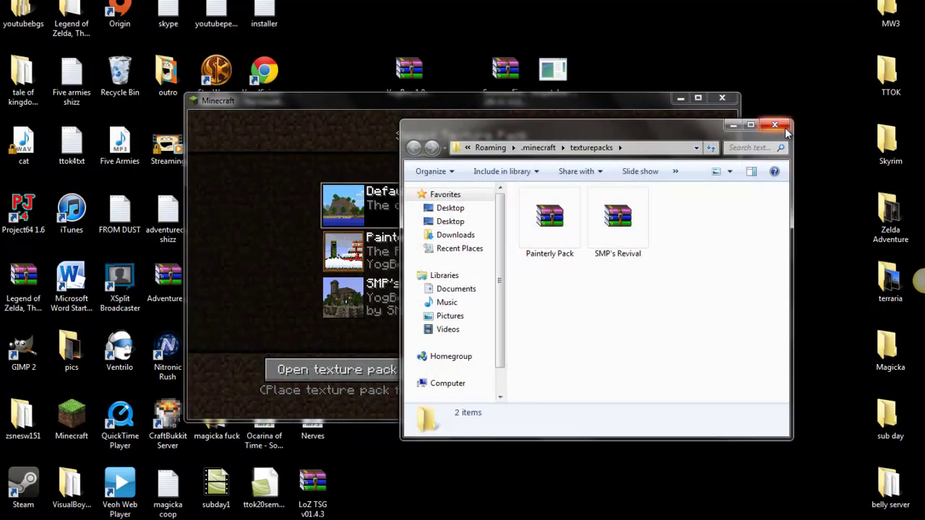
pyautogui.click(774, 125)
pyautogui.click(724, 99)
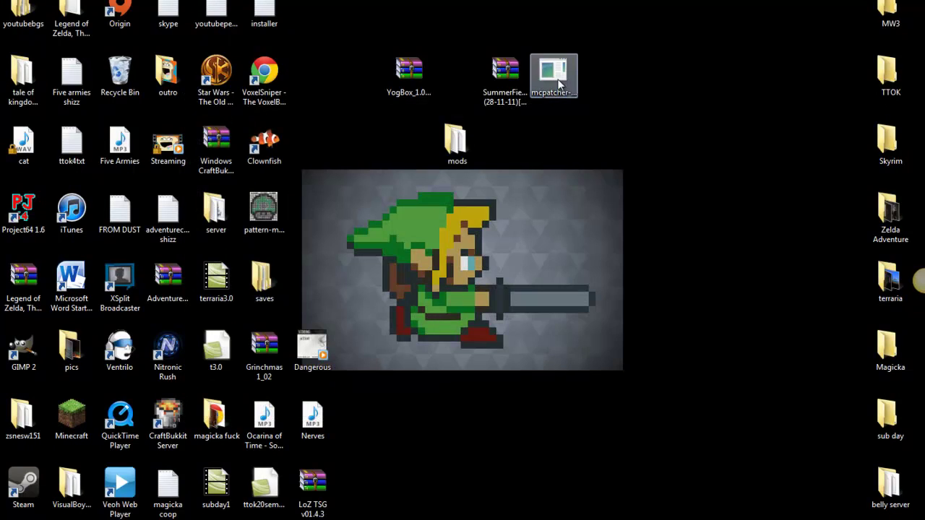
# Run MCPatcher, accept its warning, and patch minecraft.jar with HD Textures, HD Font and Random Mobs.
pyautogui.doubleClick(549, 72)
pyautogui.click(497, 276)
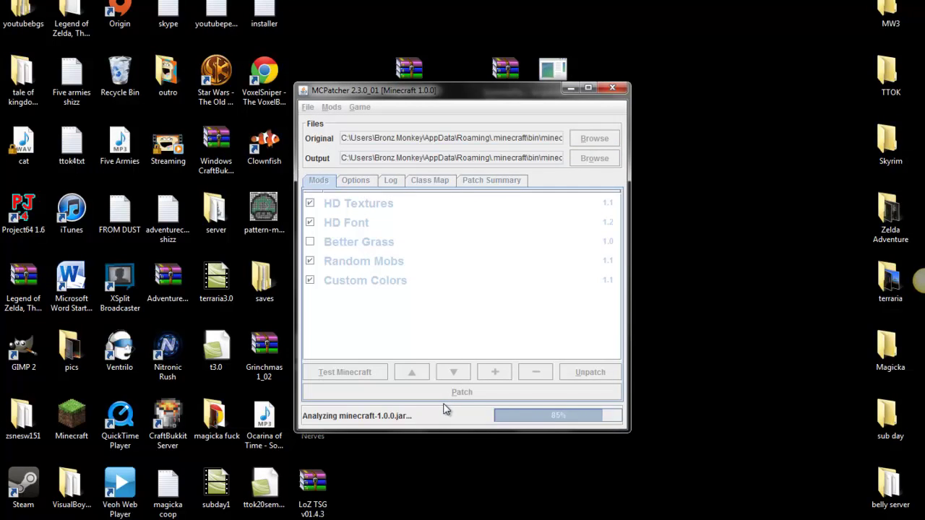
pyautogui.click(463, 316)
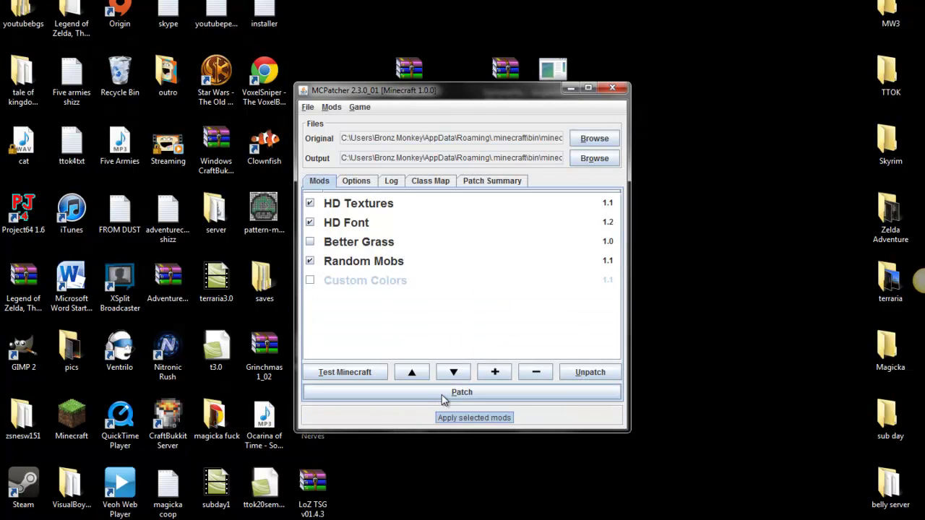
pyautogui.click(444, 393)
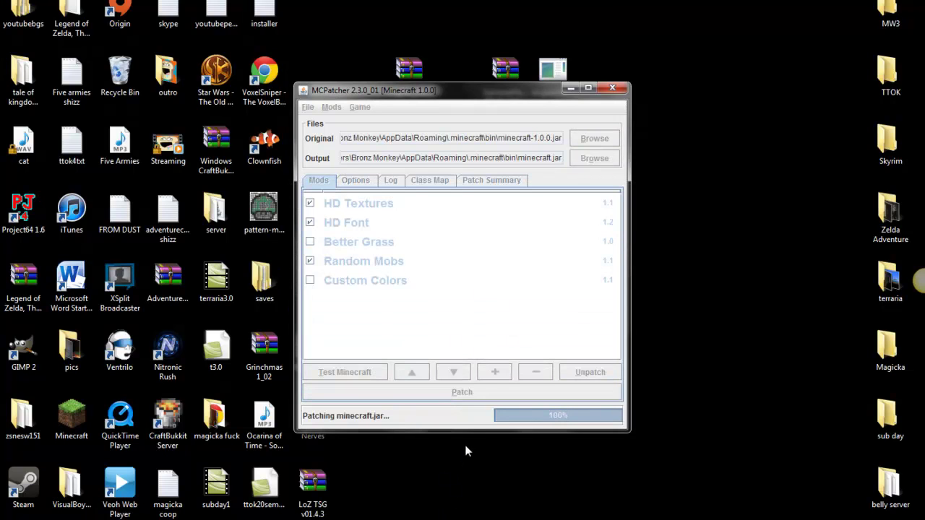
# Launch Minecraft from the desktop shortcut and log in.
pyautogui.click(609, 89)
pyautogui.doubleClick(71, 421)
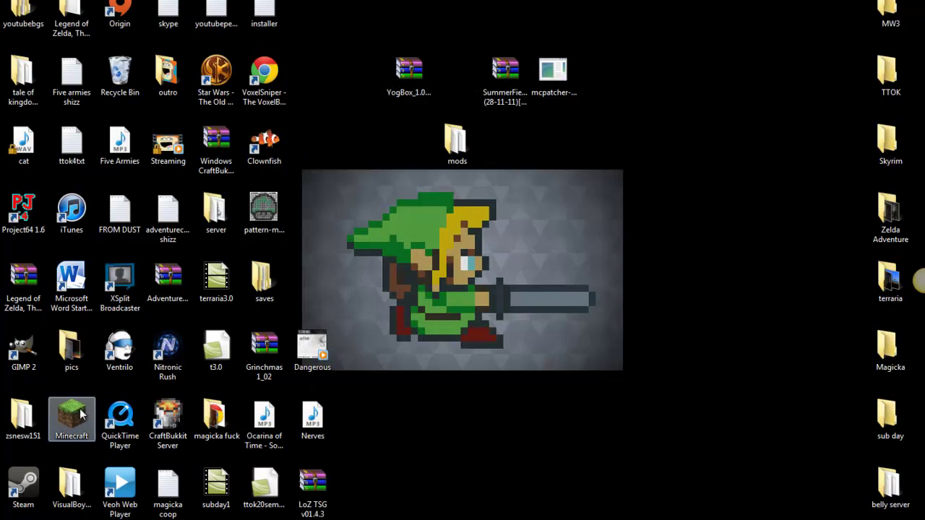
pyautogui.click(483, 278)
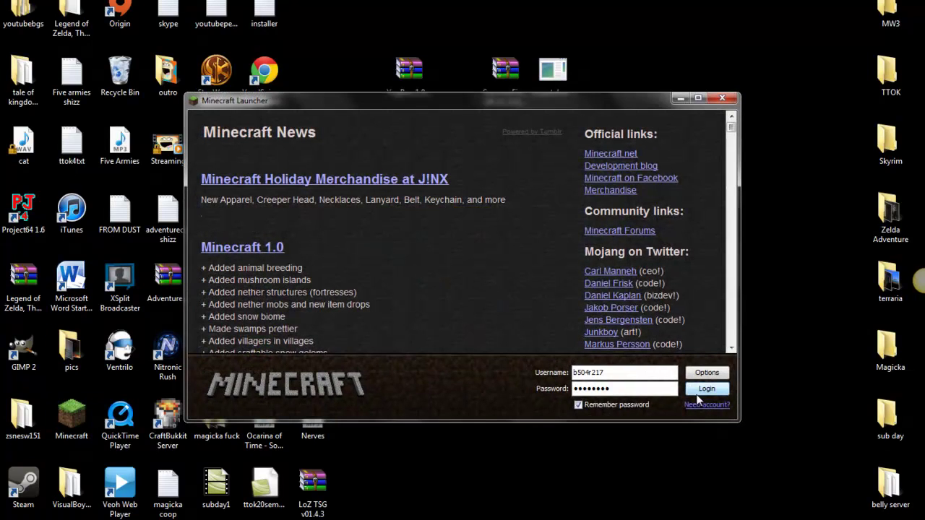
pyautogui.click(699, 395)
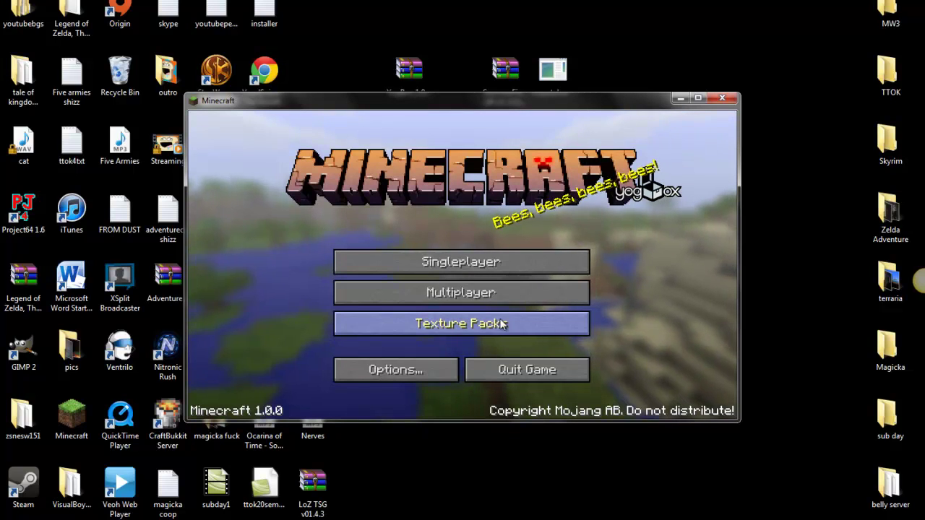
# Drop the SummerField_v1.7 zip into the texture packs folder and close the texture pack list.
pyautogui.click(503, 323)
pyautogui.click(416, 369)
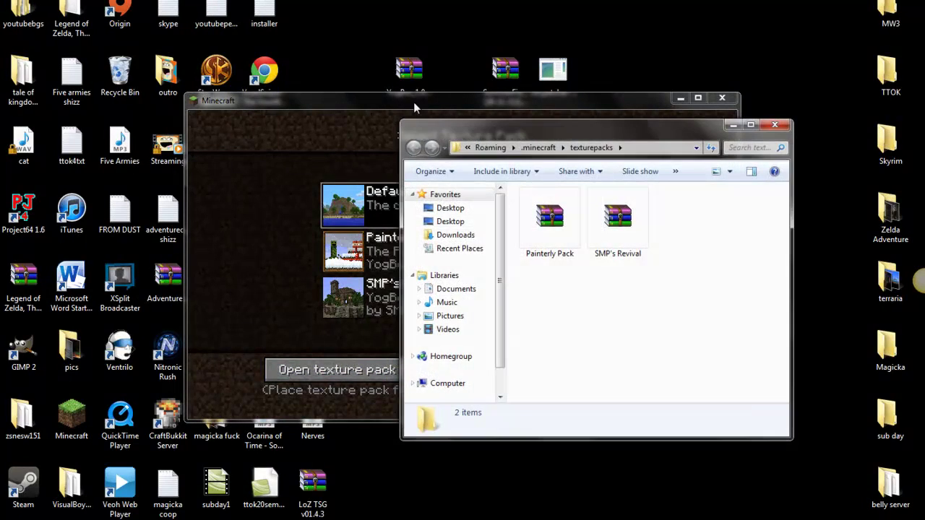
pyautogui.moveTo(414, 106); pyautogui.dragTo(286, 223)
pyautogui.moveTo(506, 76)
pyautogui.mouseDown()
pyautogui.moveTo(659, 266)
pyautogui.moveTo(715, 261)
pyautogui.mouseUp()
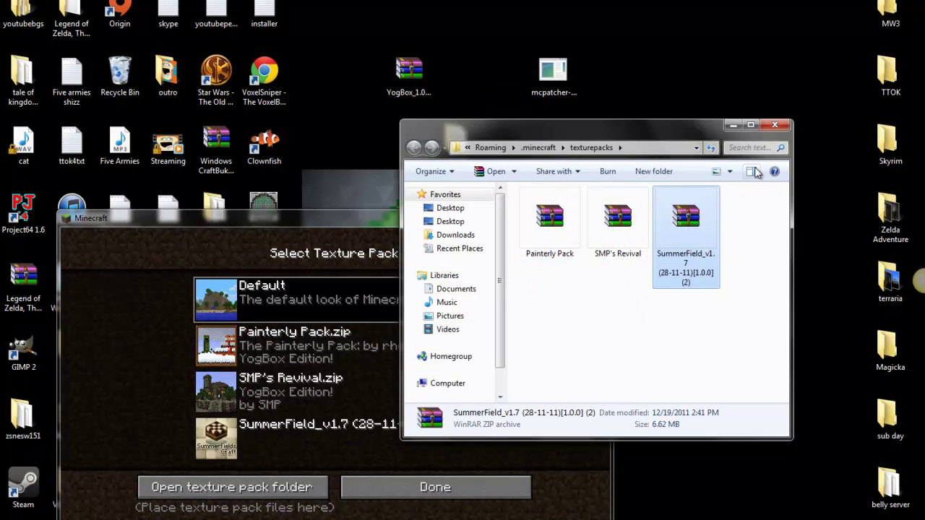
pyautogui.click(781, 125)
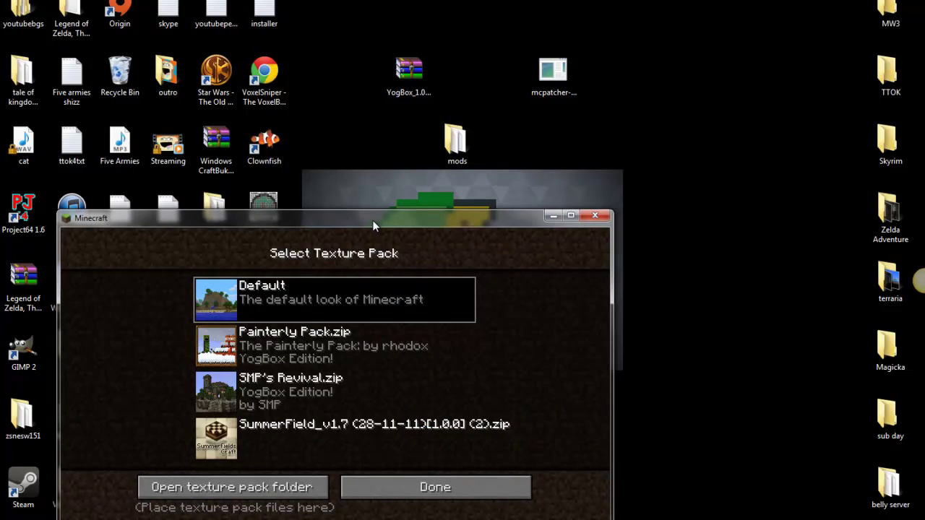
pyautogui.moveTo(373, 221)
pyautogui.mouseDown()
pyautogui.moveTo(433, 131)
pyautogui.moveTo(450, 83)
pyautogui.moveTo(477, 68)
pyautogui.mouseUp()
pyautogui.click(518, 345)
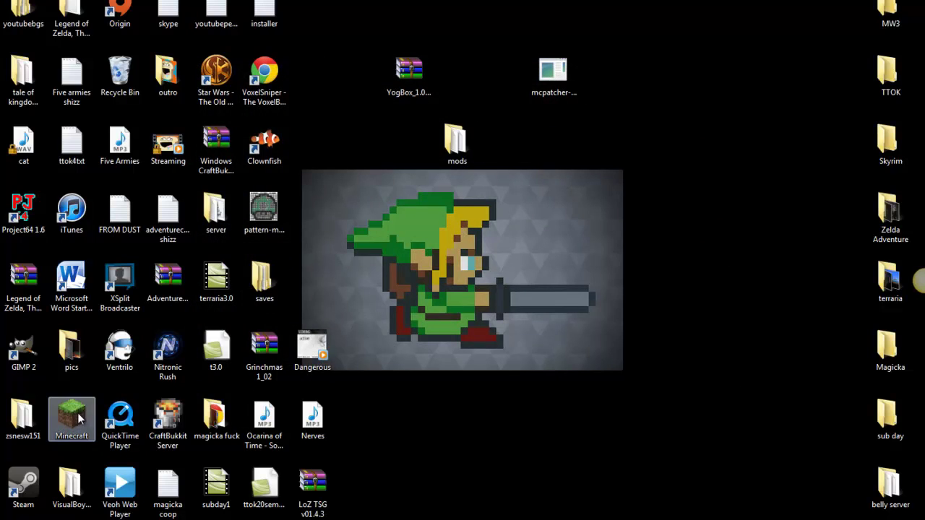
# Relaunch Minecraft, allow it to run, and log in to reach the 1.0.0 title menu.
pyautogui.doubleClick(78, 413)
pyautogui.click(554, 272)
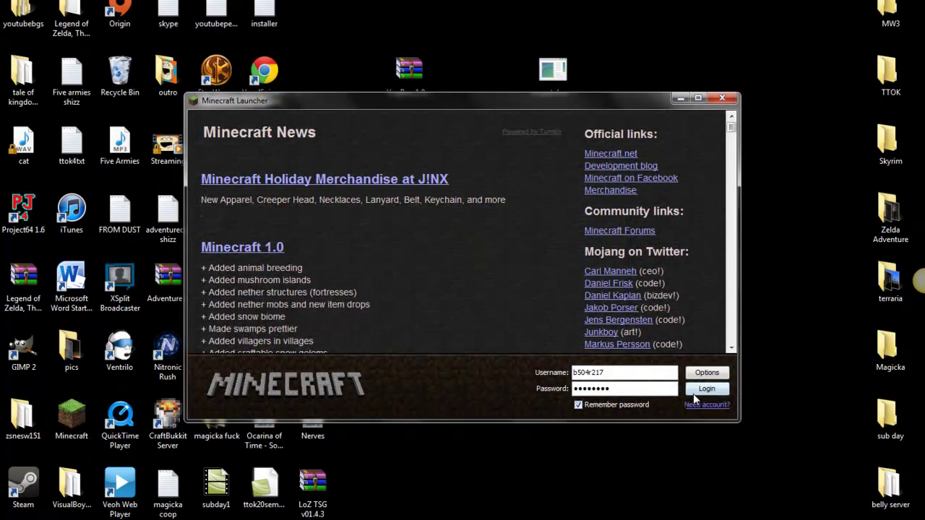
pyautogui.click(694, 392)
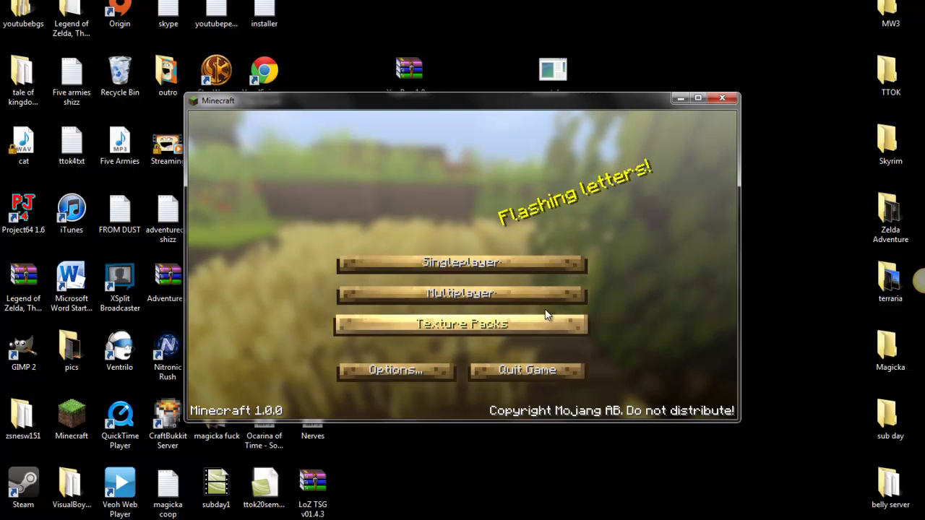
# Delete both old New World saves from the singleplayer list.
pyautogui.click(441, 264)
pyautogui.click(434, 269)
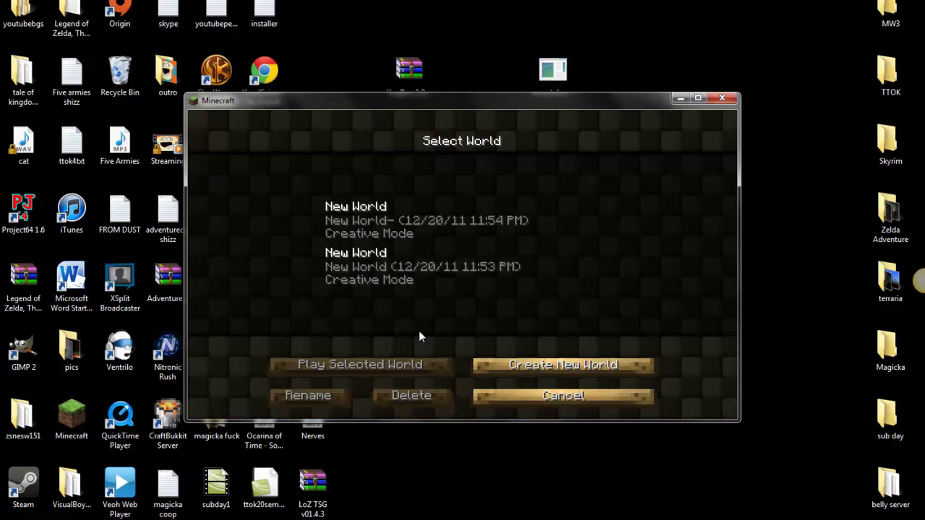
pyautogui.click(412, 394)
pyautogui.click(386, 299)
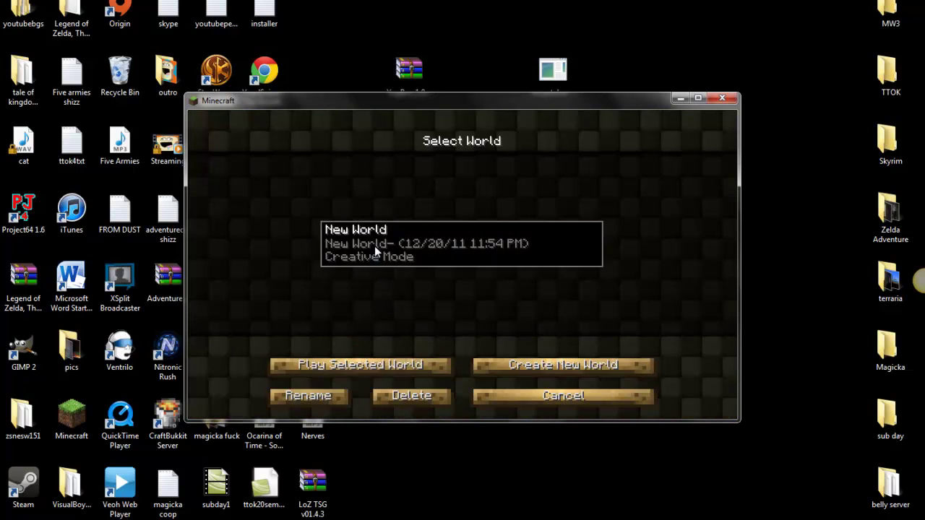
pyautogui.click(400, 397)
pyautogui.click(419, 299)
# Set up a new world with seed 'Tale of Kingdoms season3' and name 'Tok s3'.
pyautogui.click(524, 367)
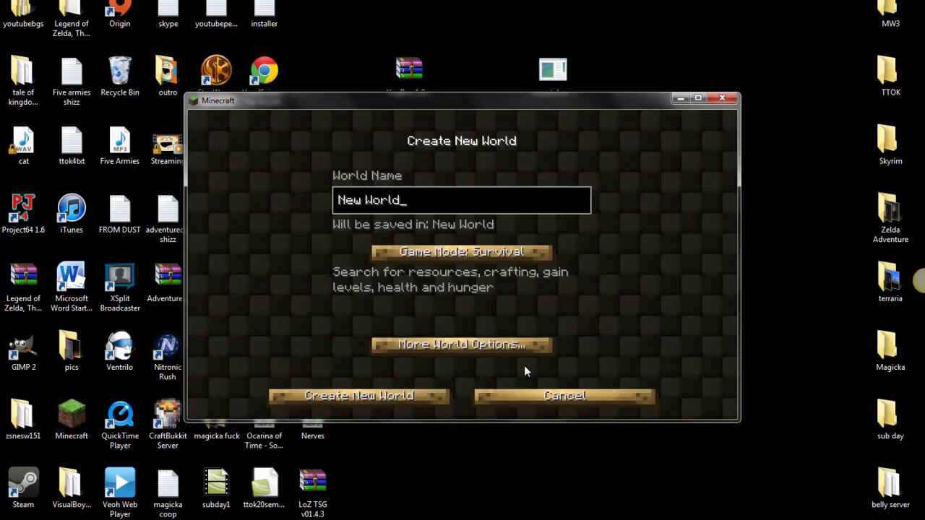
pyautogui.click(446, 347)
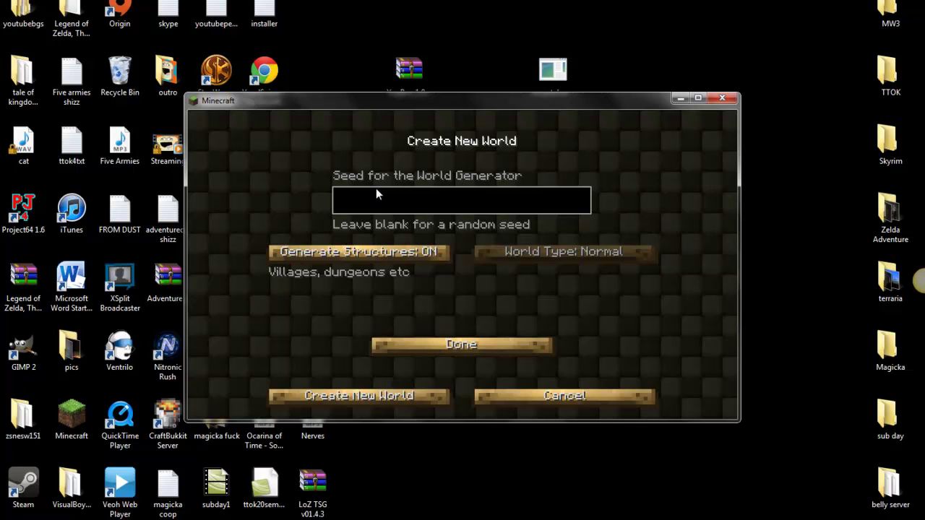
pyautogui.write('Tale')
pyautogui.write(' of Kingdoms')
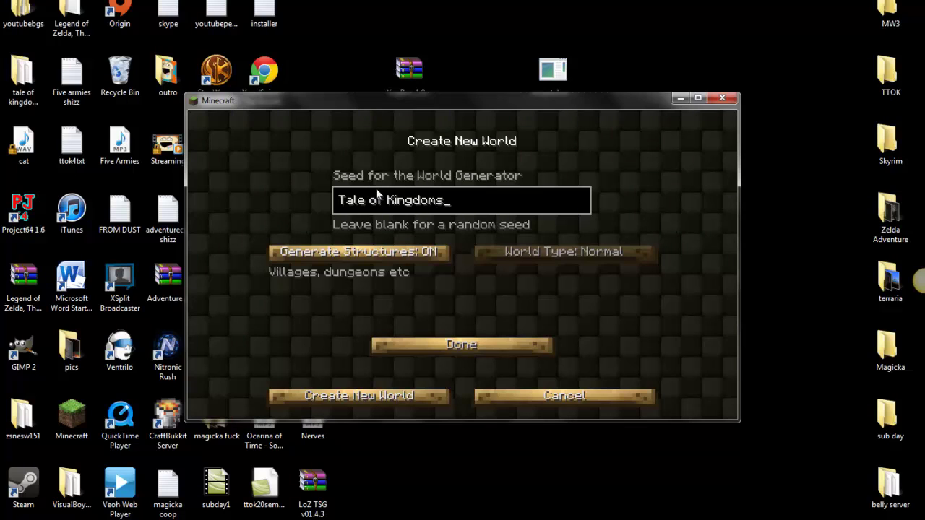
pyautogui.write(' season')
pyautogui.write('3')
pyautogui.click(448, 350)
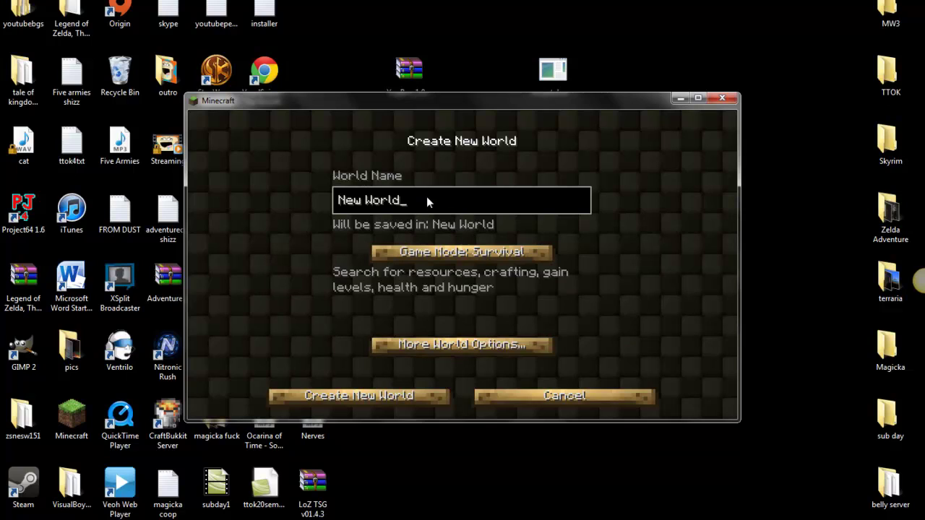
pyautogui.press('BackSpace')
pyautogui.press('BackSpace')
pyautogui.press('BackSpace')
pyautogui.write('T')
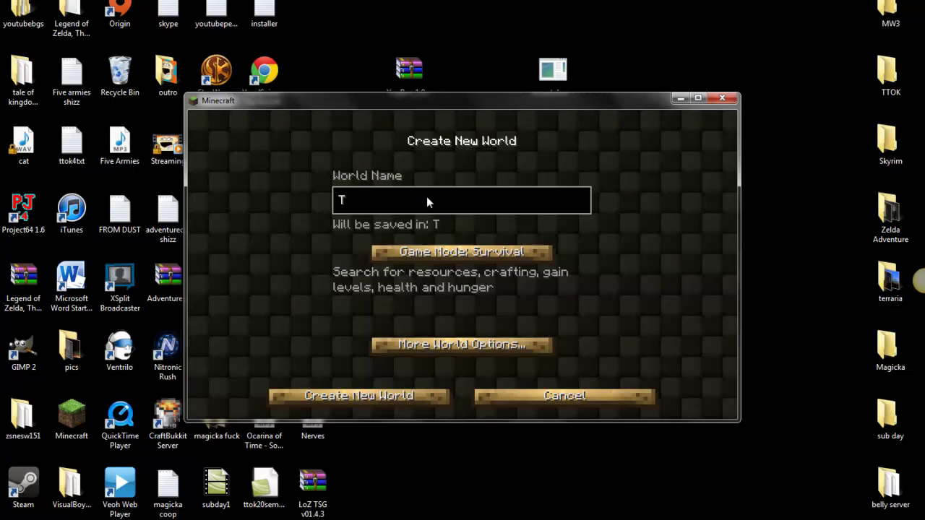
pyautogui.write('ok s3')
# Create the Tok s3 world and maximize the game window while it generates.
pyautogui.click(371, 397)
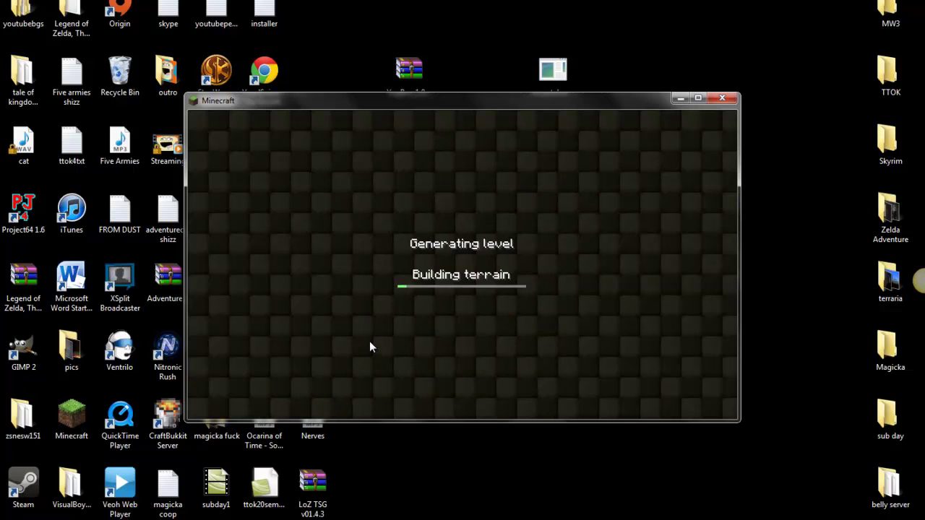
pyautogui.click(697, 98)
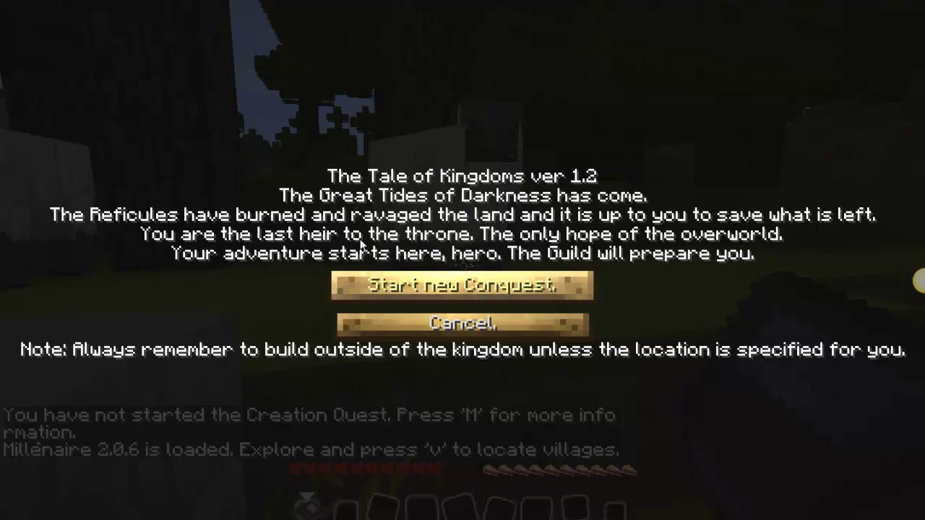
# Dismiss the Tale of Kingdoms intro and walk along the castle wall into the courtyard.
pyautogui.press('Escape')
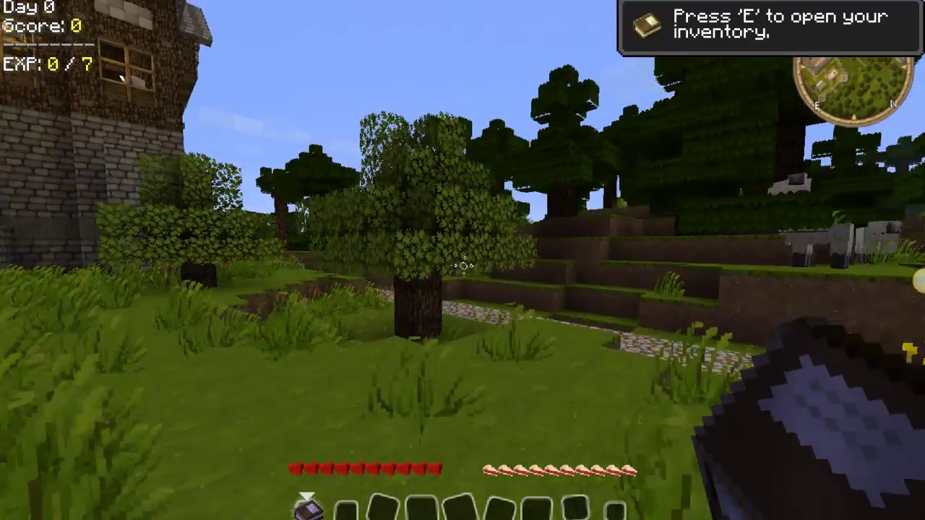
pyautogui.press('w')
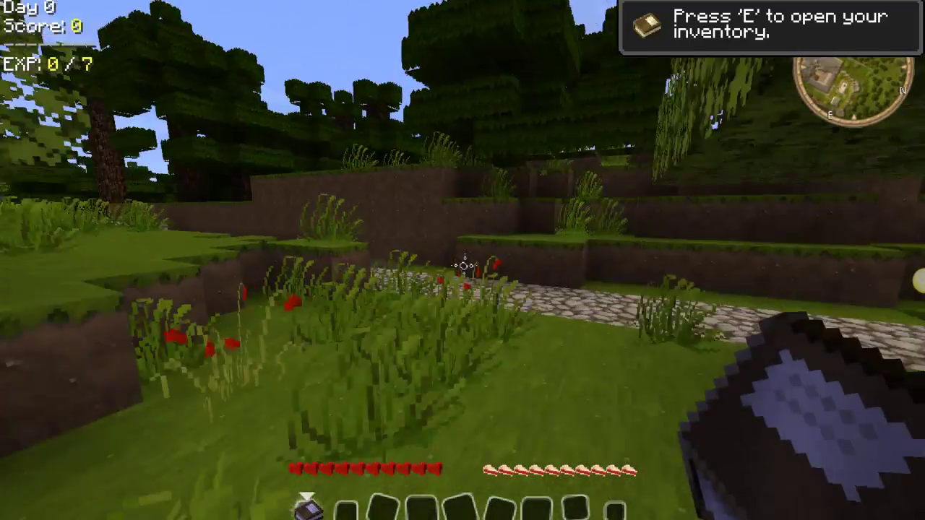
pyautogui.press('w')
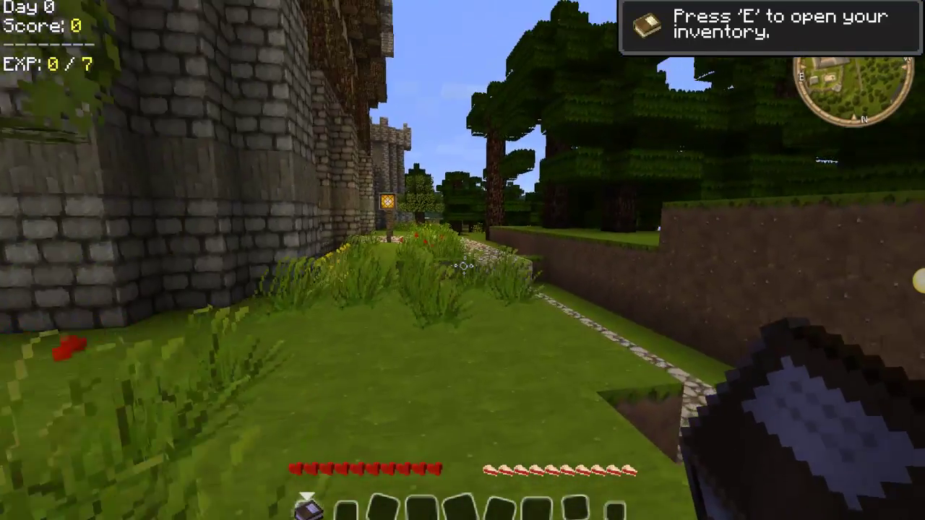
pyautogui.press('w')
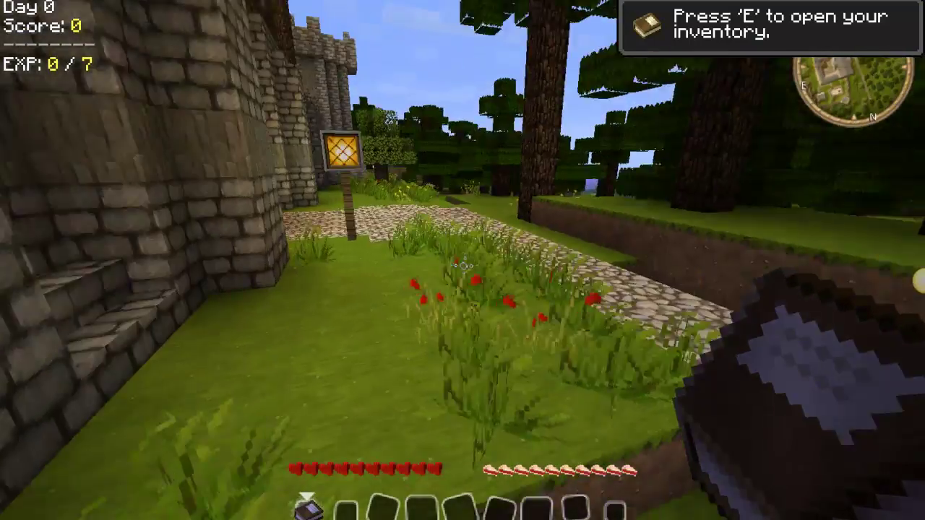
pyautogui.press('w')
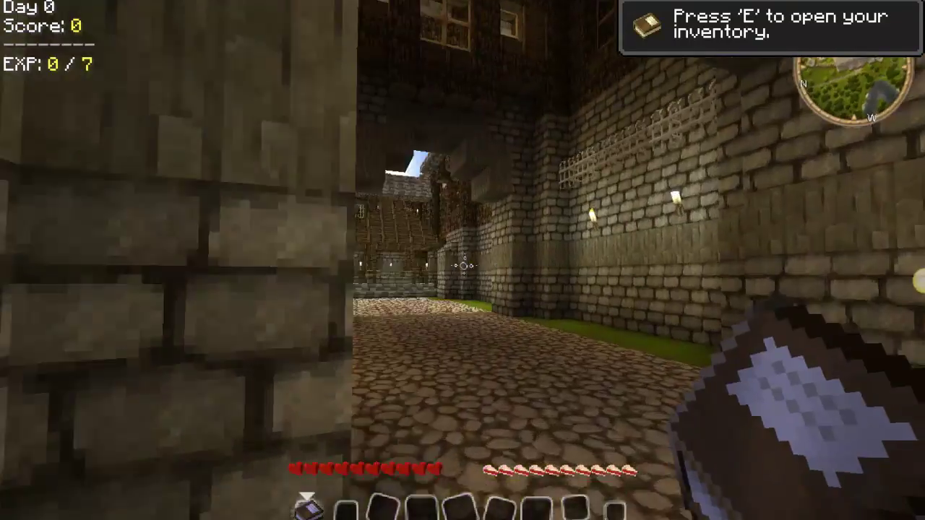
pyautogui.press('w')
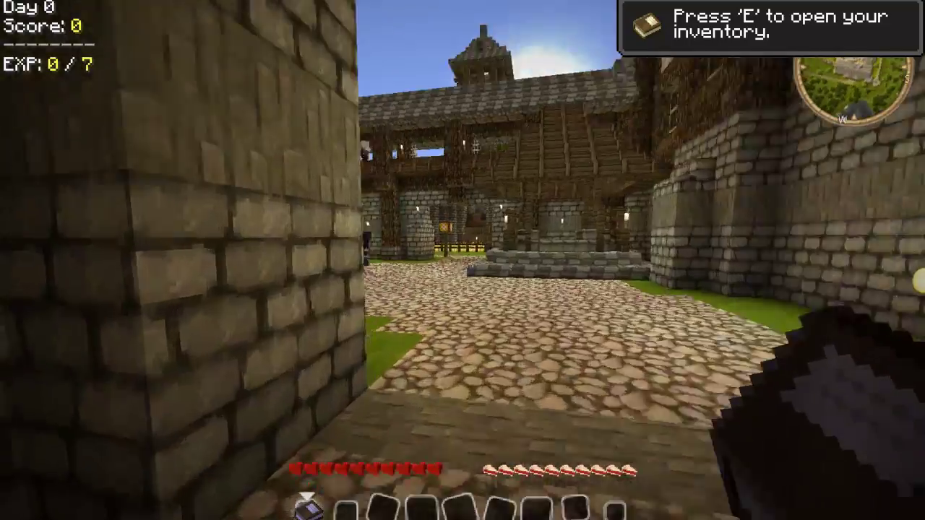
pyautogui.press('w')
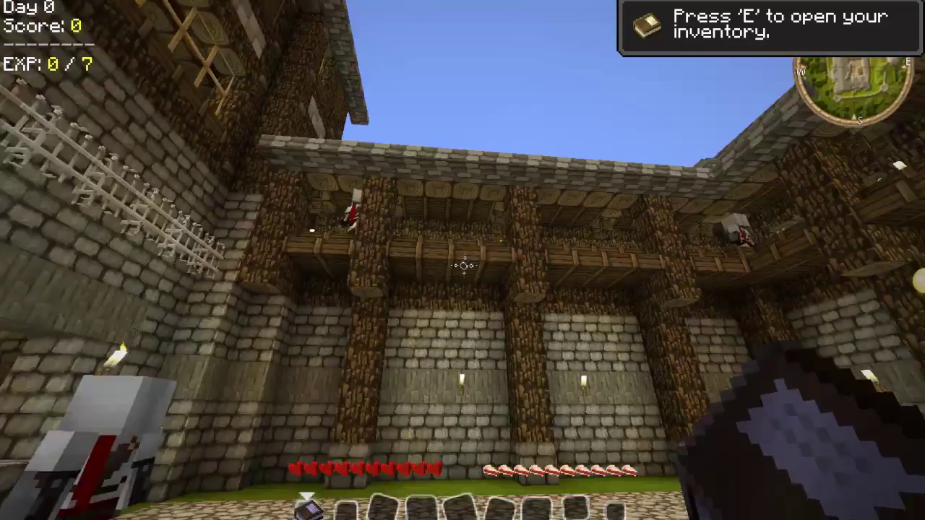
pyautogui.press('w')
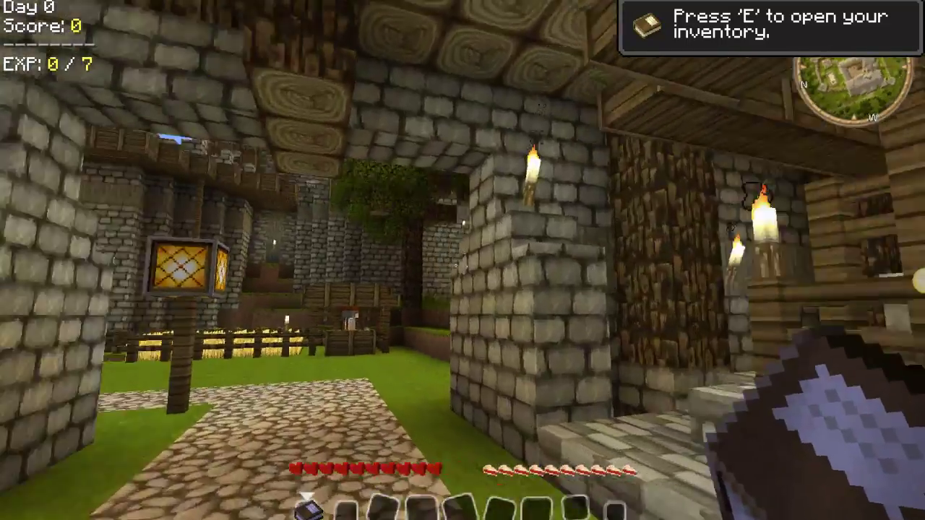
pyautogui.press('w')
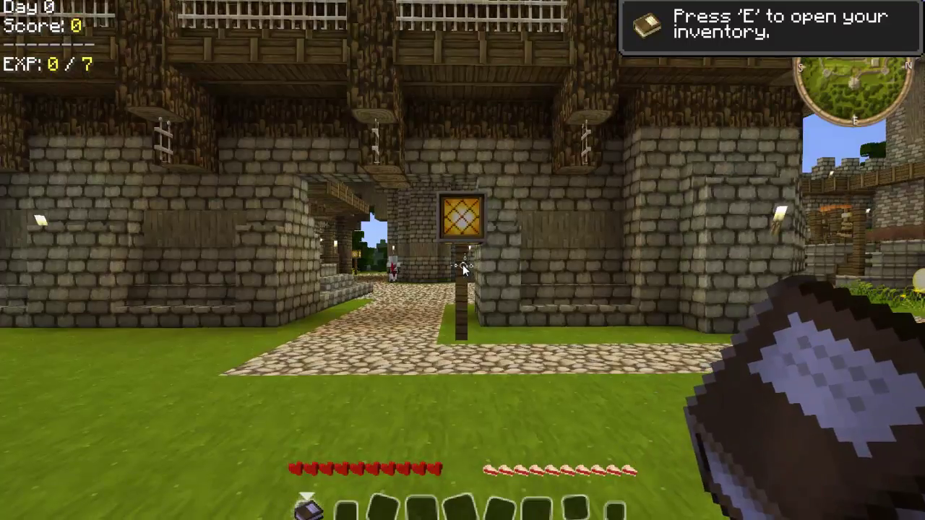
# Peek at the crafting recipe guide, then walk across the courtyard toward the tree.
pyautogui.press('g')
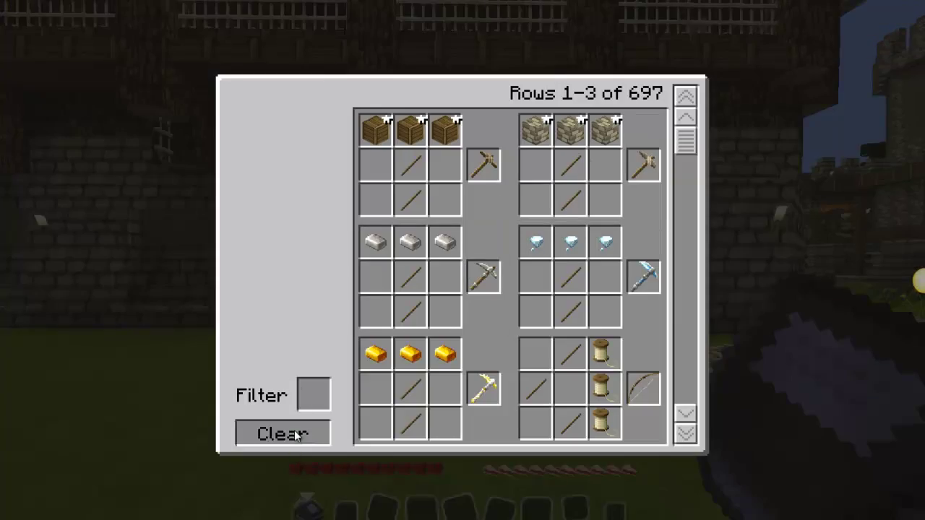
pyautogui.press('Escape')
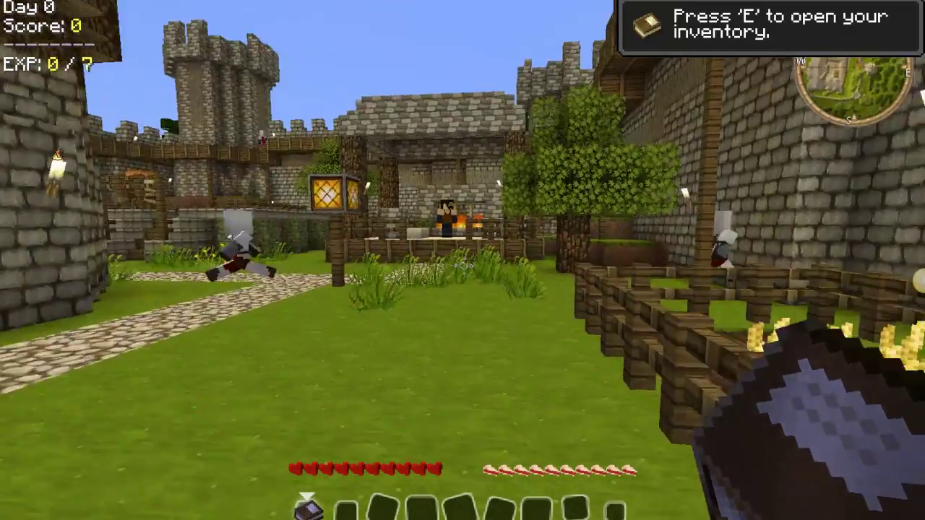
pyautogui.press('w')
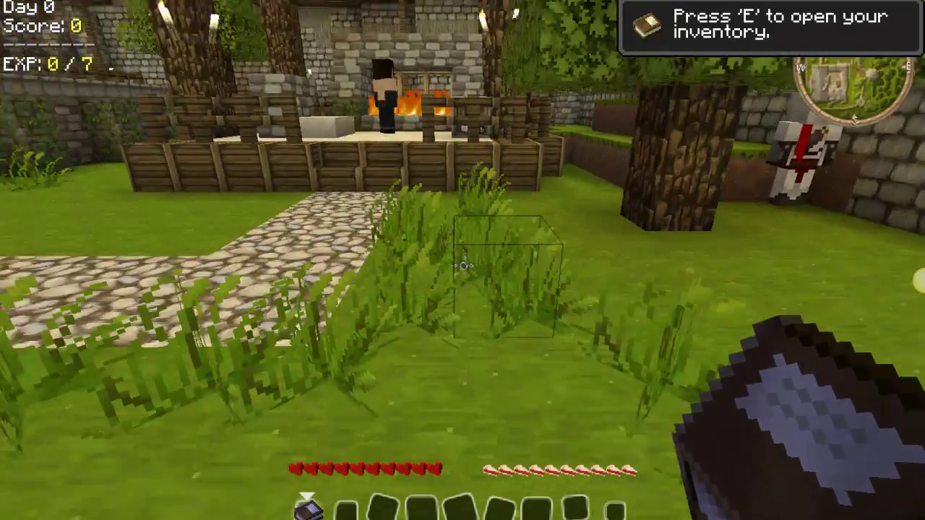